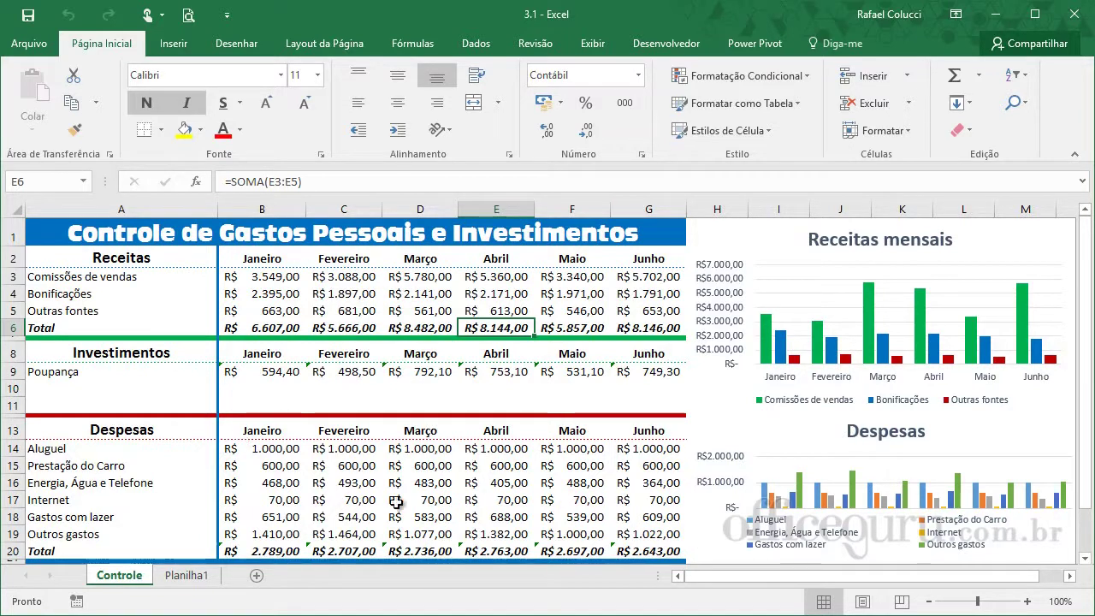
Step: Switch to the Planilha1 sheet, which holds the unformatted copy of the expense data
left_click(196, 580)
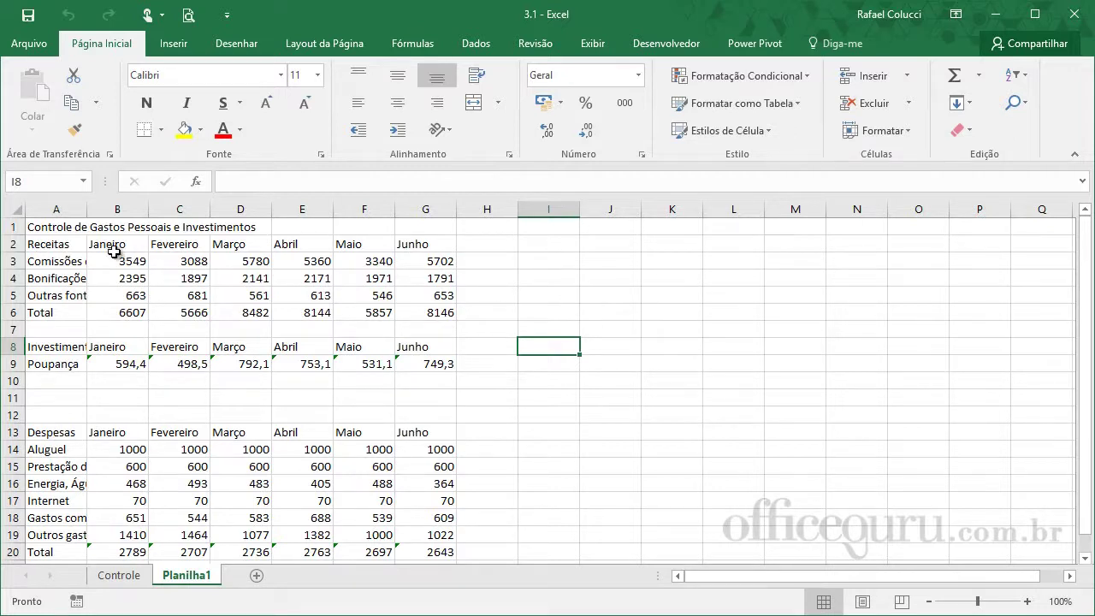
left_click(68, 233)
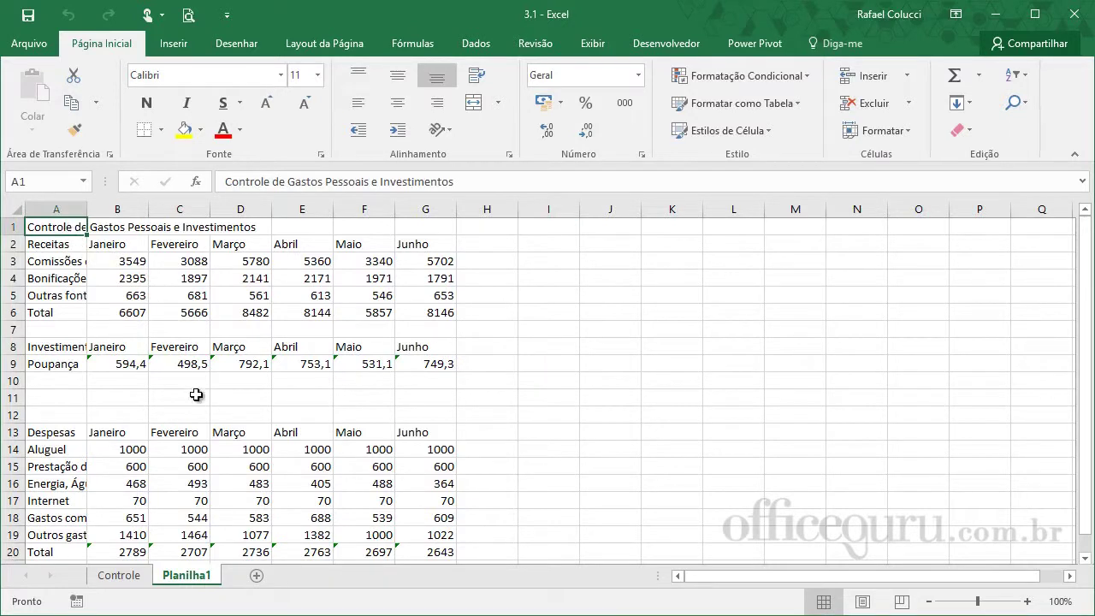
left_click(281, 77)
key("Escape")
left_click(281, 80)
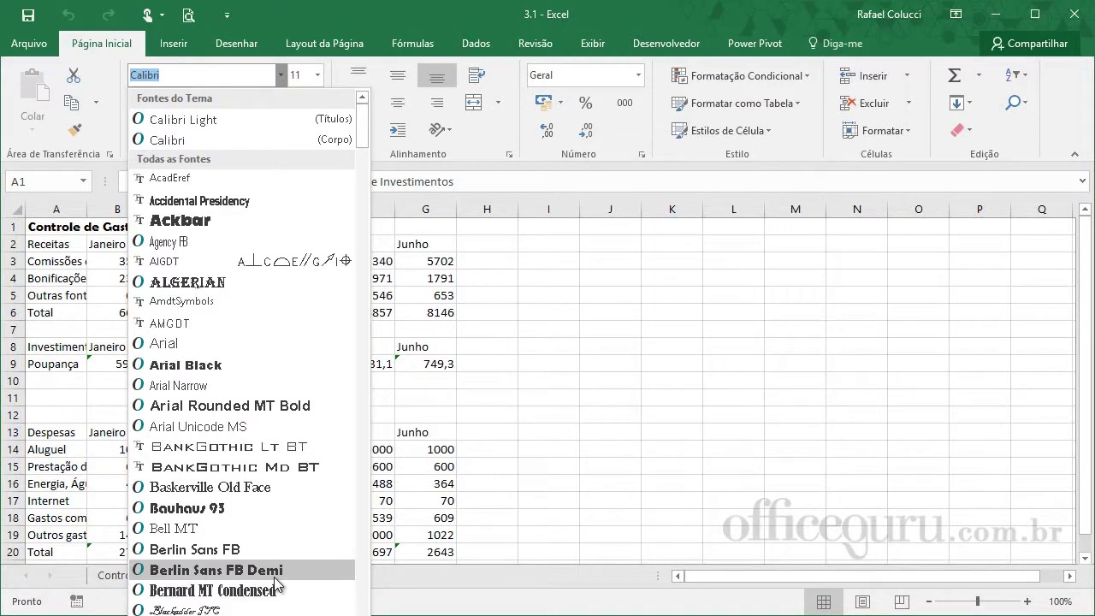
Step: Apply Berlin Sans FB Demi to the A1 title and select the month headers B2:G2
left_click(175, 575)
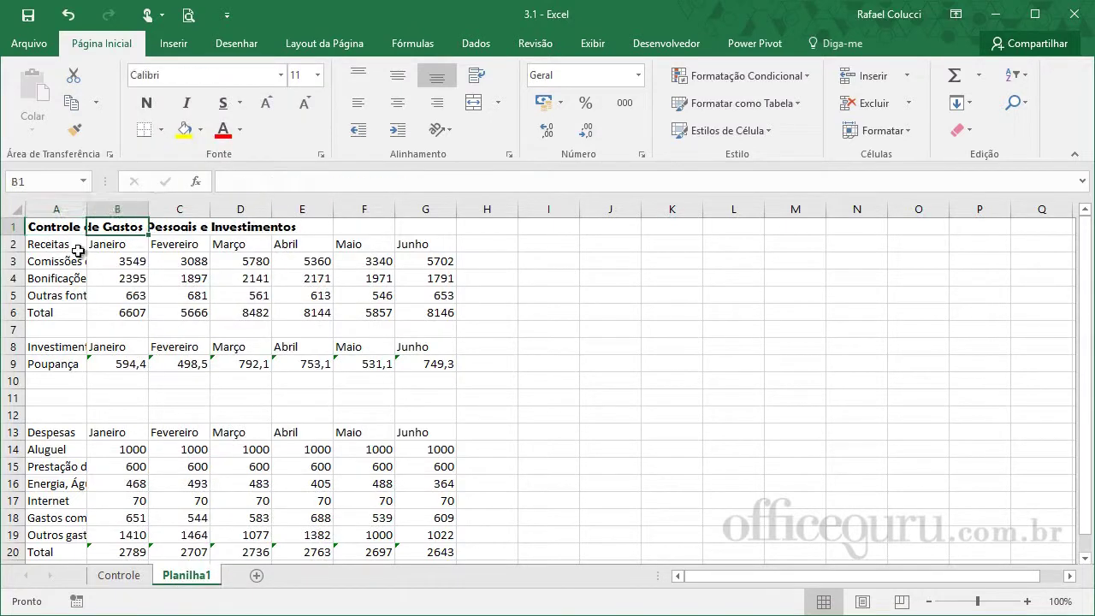
left_click_drag(110, 244, 418, 245)
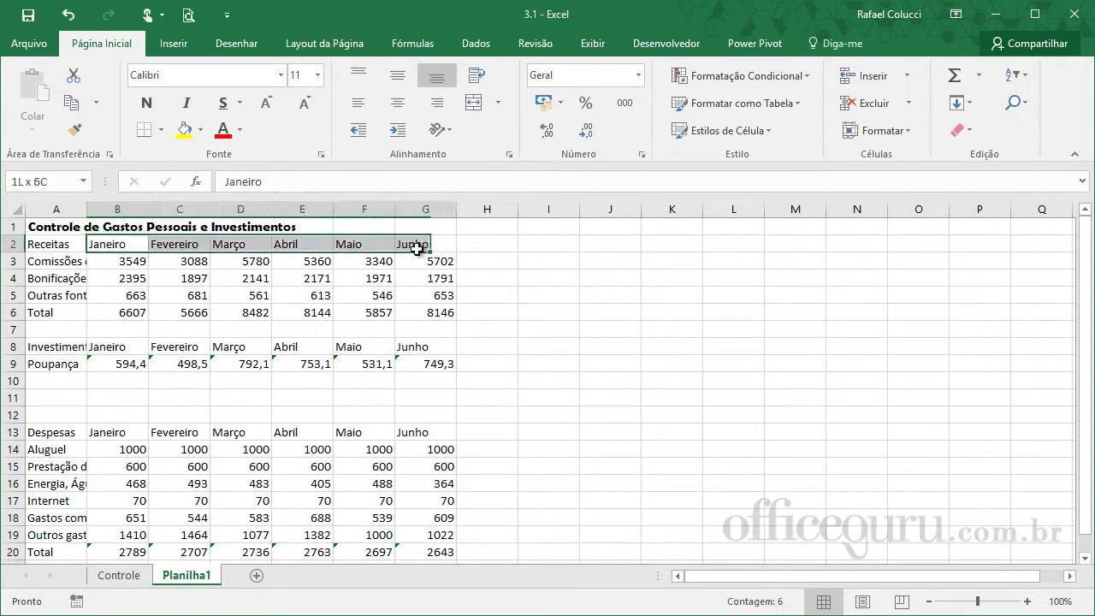
Step: Format the month headers Janeiro–Junho in B2:G2 as Berlin Sans FB, bold and italic
left_click(281, 75)
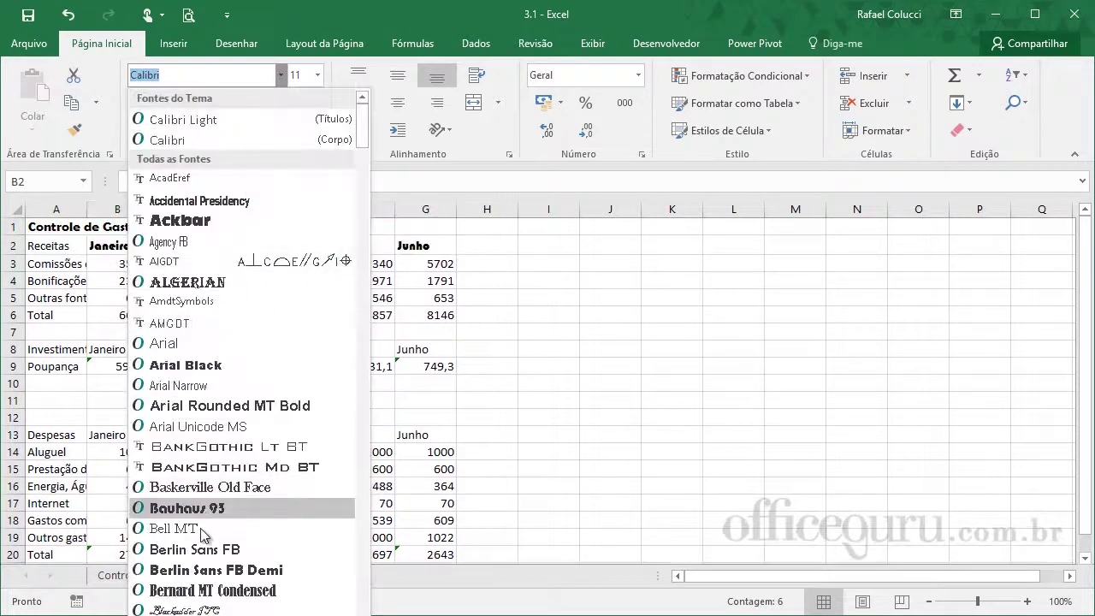
left_click(198, 549)
left_click(552, 349)
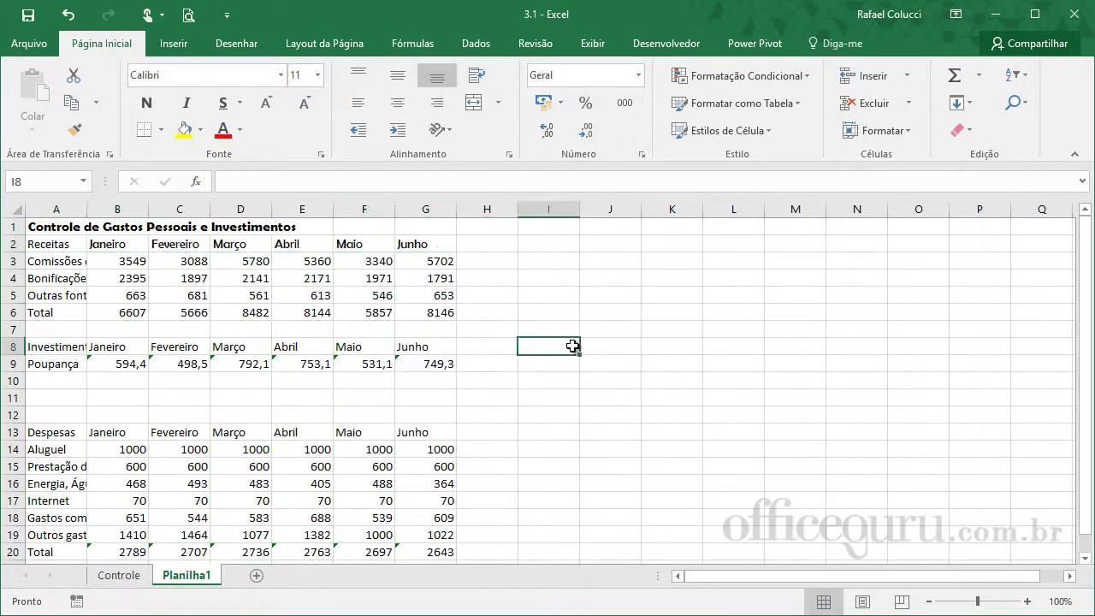
left_click_drag(110, 245, 420, 244)
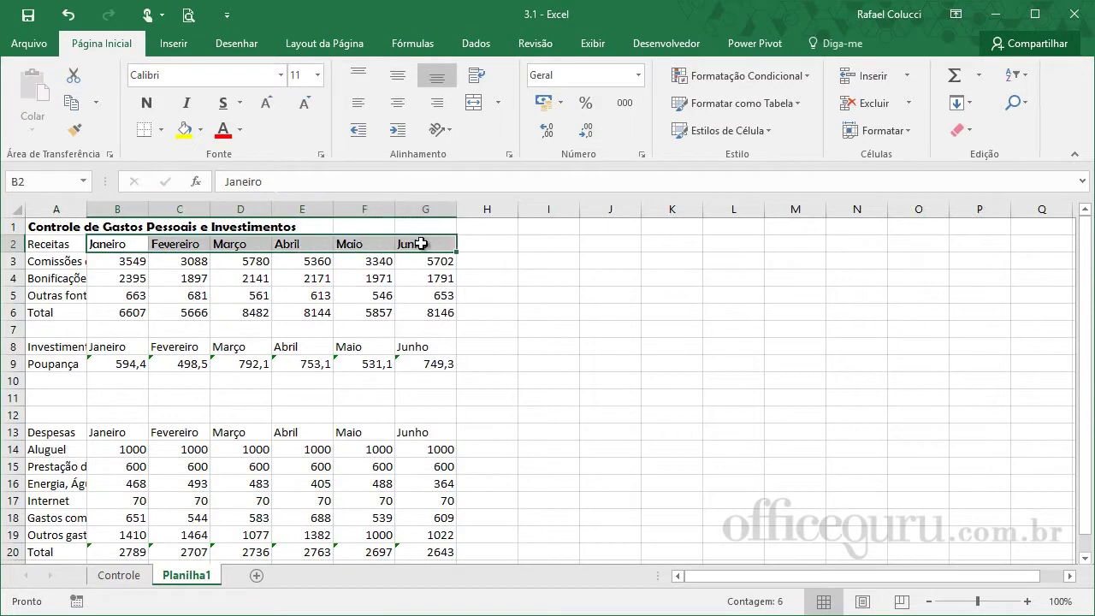
left_click(154, 106)
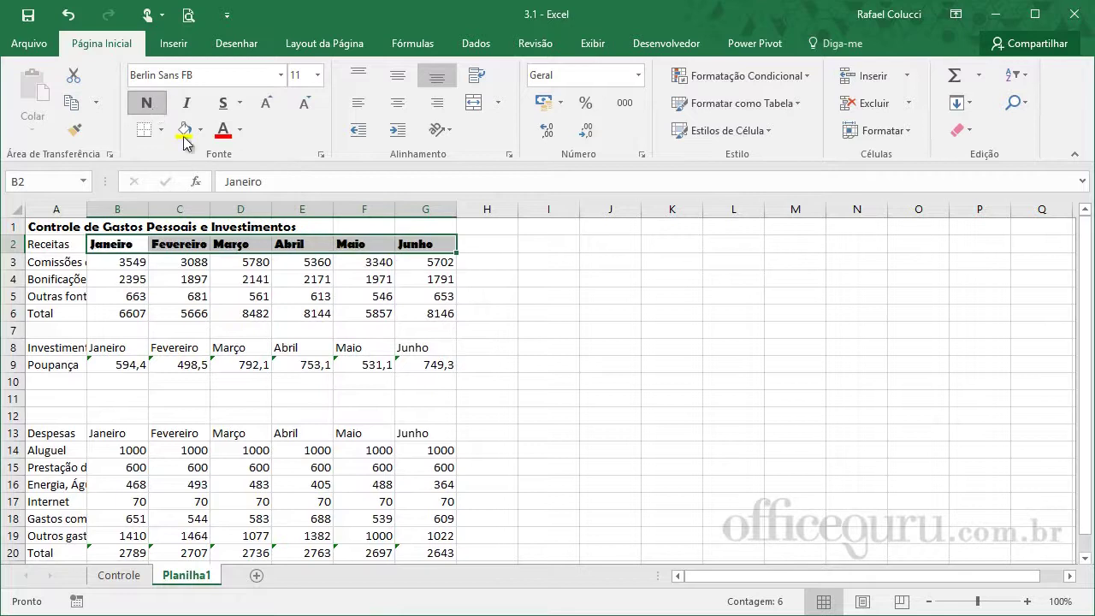
left_click(186, 103)
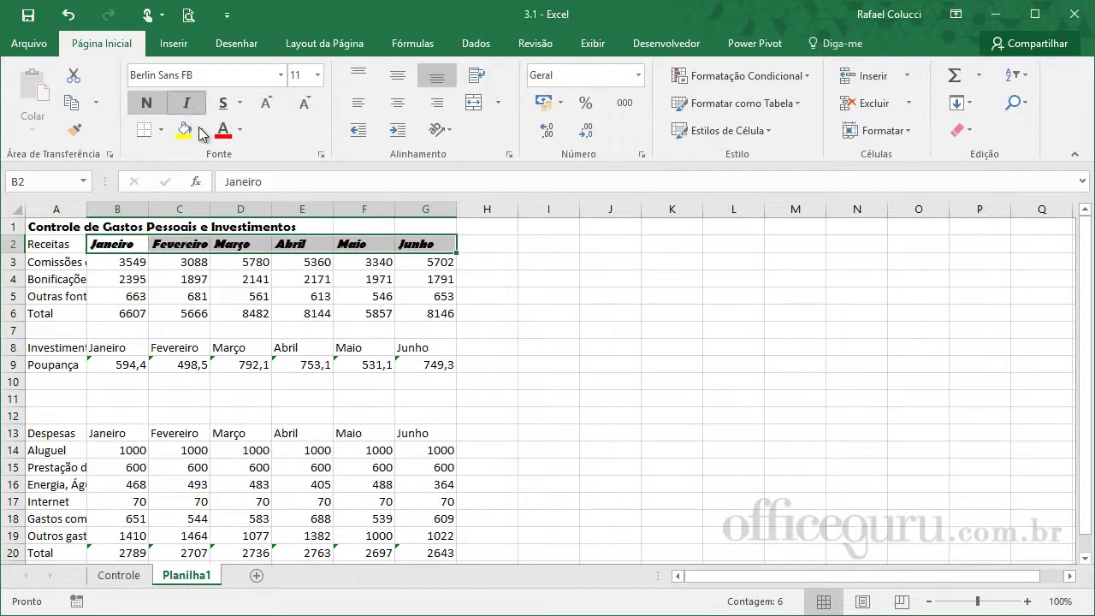
left_click(666, 378)
mouse_move(137, 261)
left_mouse_down()
mouse_move(395, 323)
mouse_move(428, 318)
left_mouse_up()
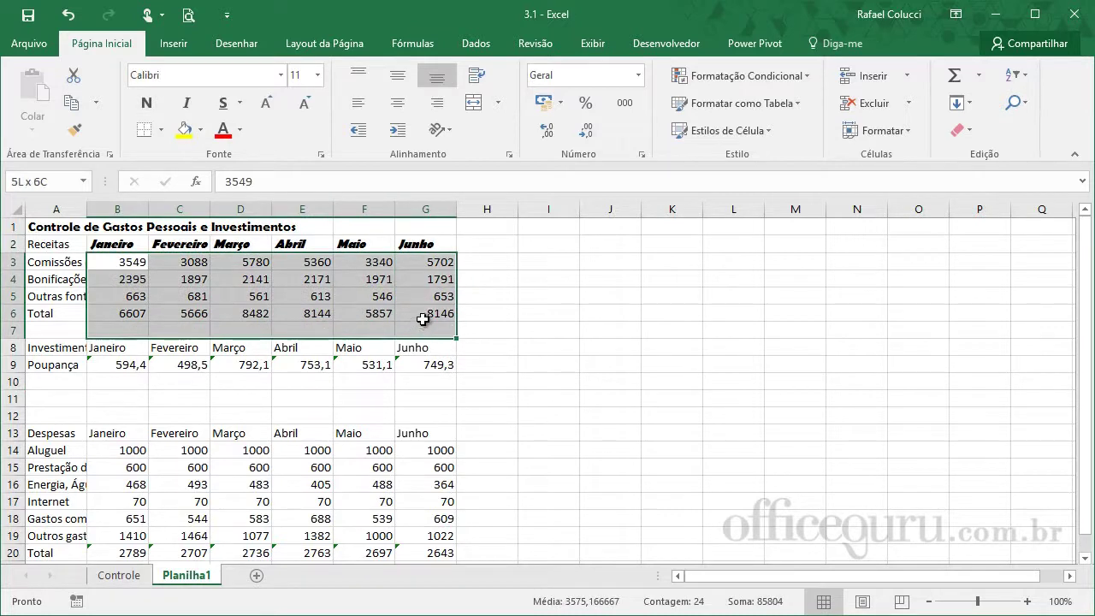
Step: Make the monthly figures in B3:G6 italic and dark red
left_click(187, 104)
left_click(616, 310)
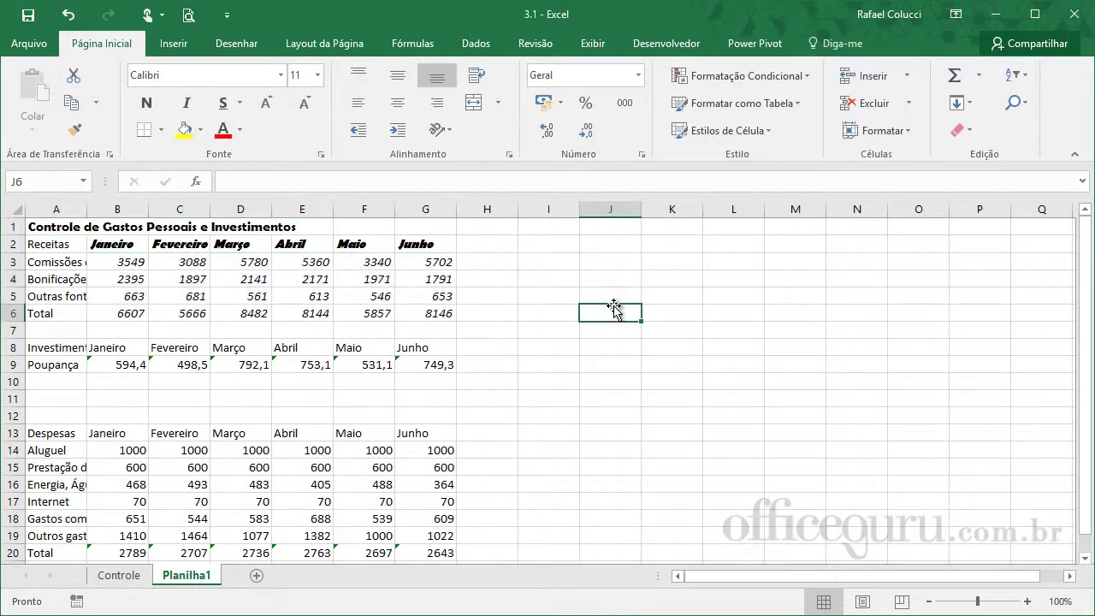
left_click_drag(124, 266, 440, 318)
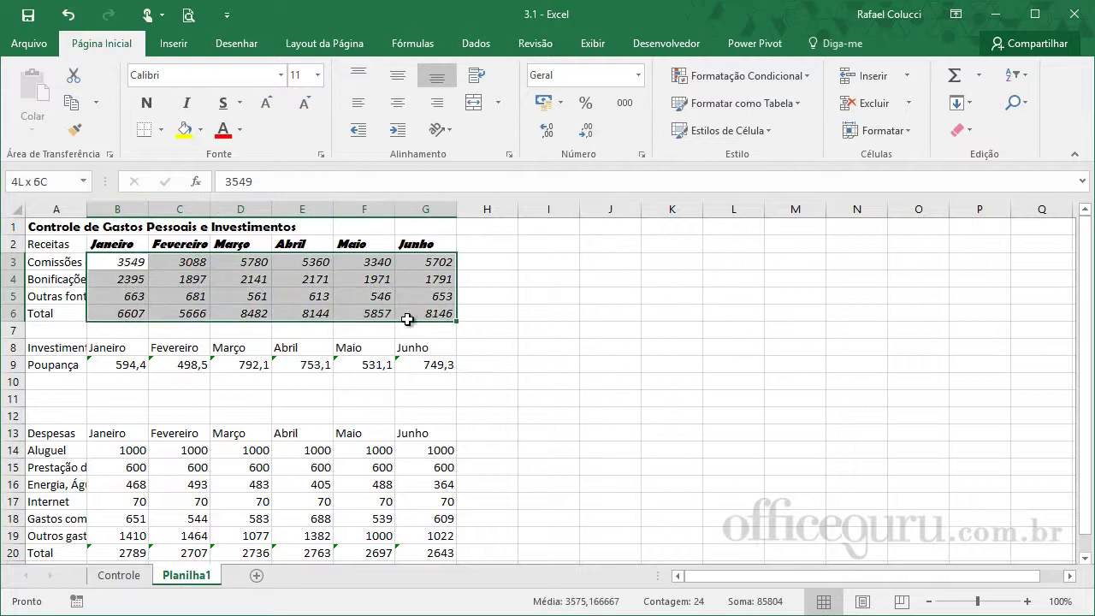
left_click(240, 131)
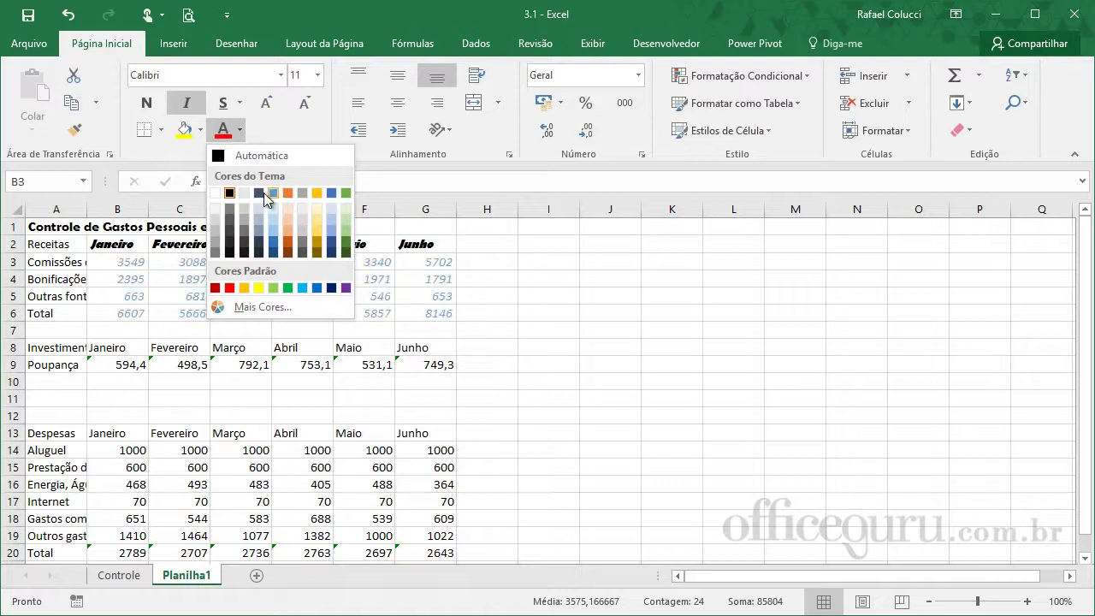
left_click(214, 288)
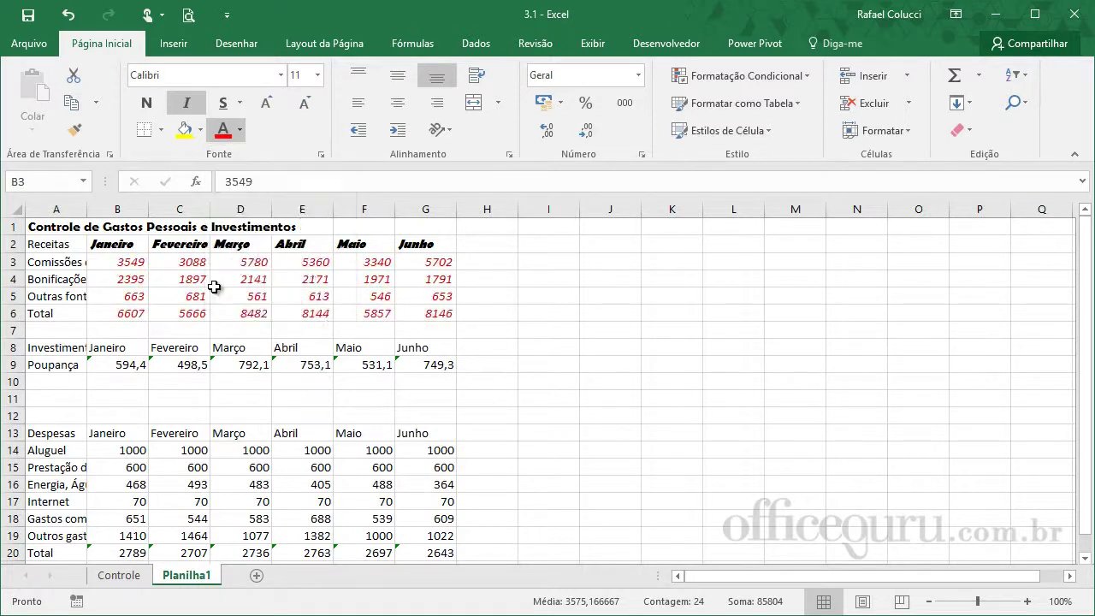
left_click(565, 281)
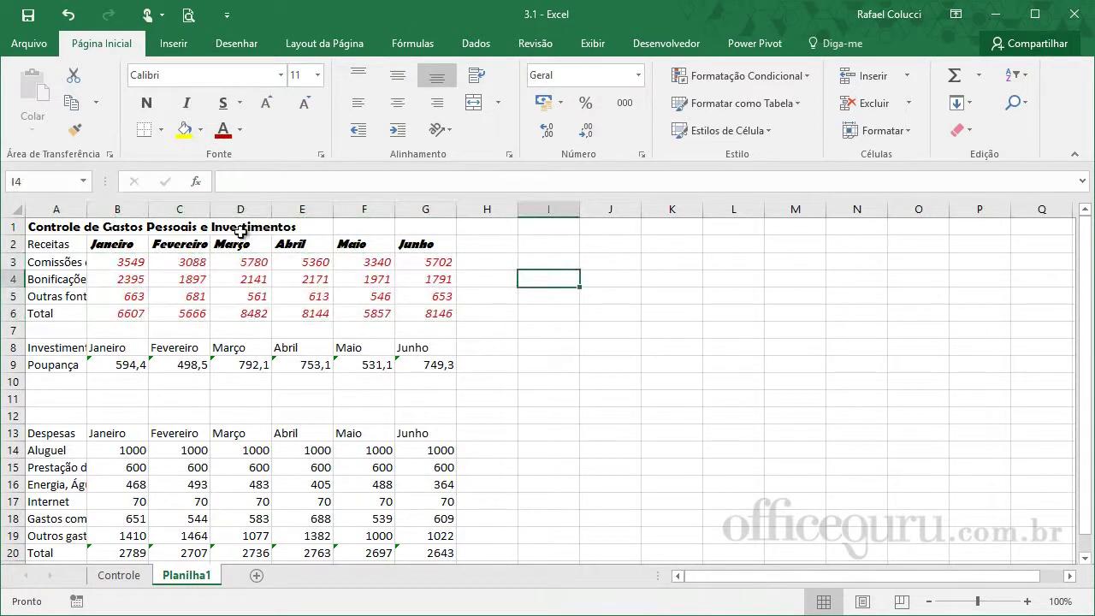
Step: Try font sizes up to 14 on B3:G6, then return them to size 11
mouse_move(142, 263)
left_mouse_down()
mouse_move(372, 314)
mouse_move(438, 308)
left_mouse_up()
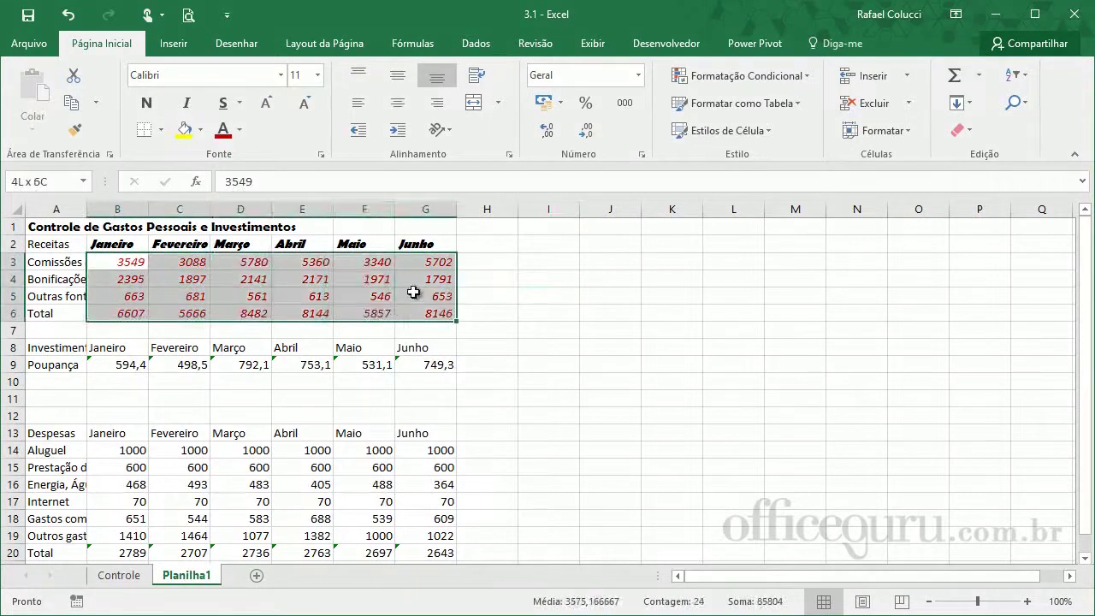
left_click(318, 76)
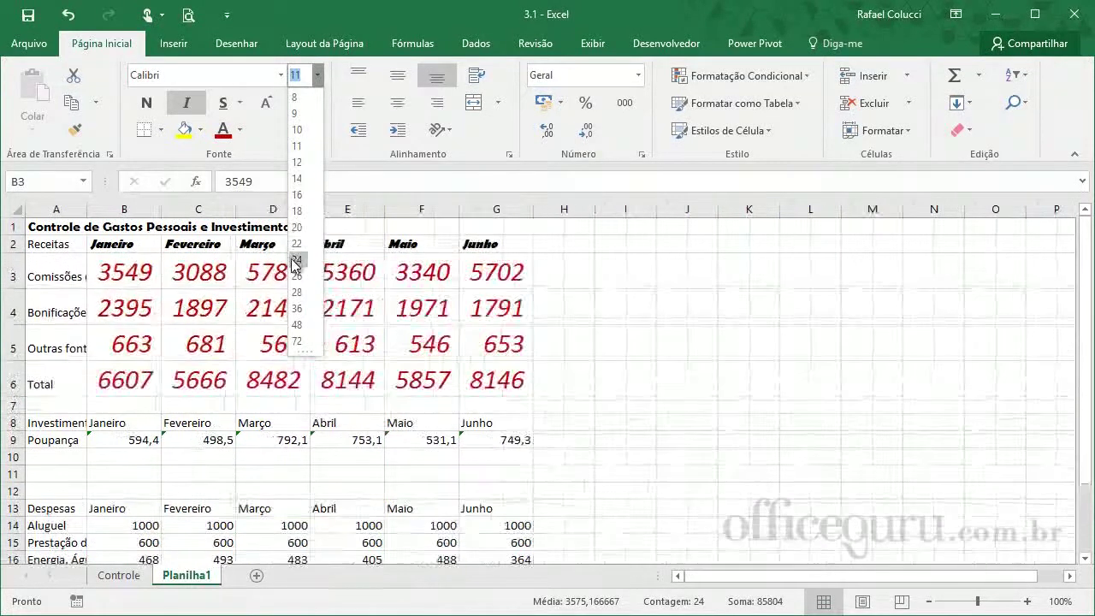
left_click(320, 74)
triple_click(269, 108)
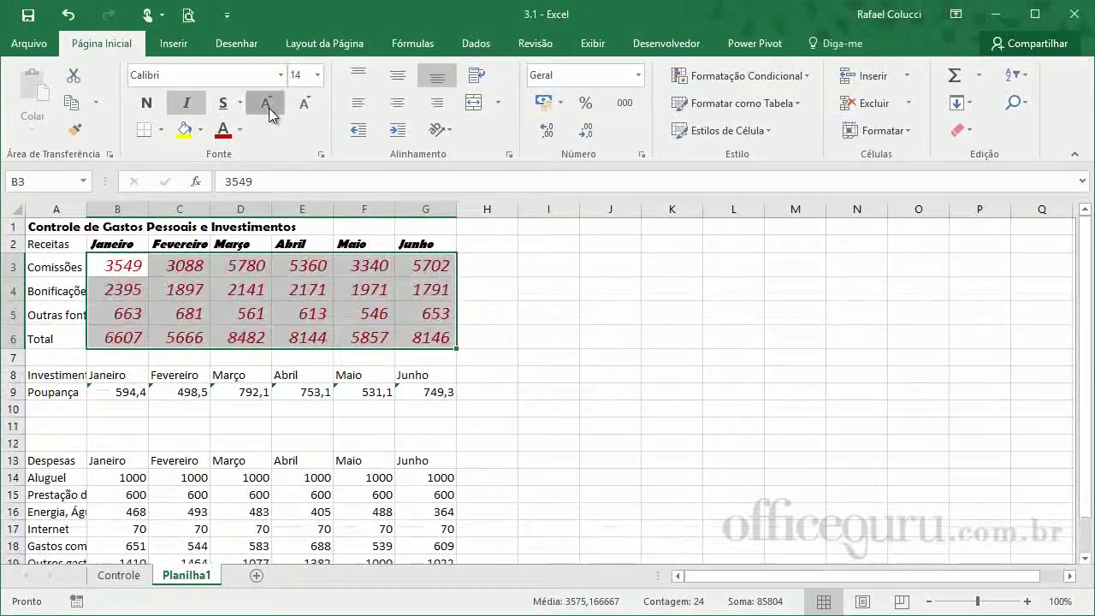
left_click(269, 108)
double_click(301, 110)
double_click(301, 109)
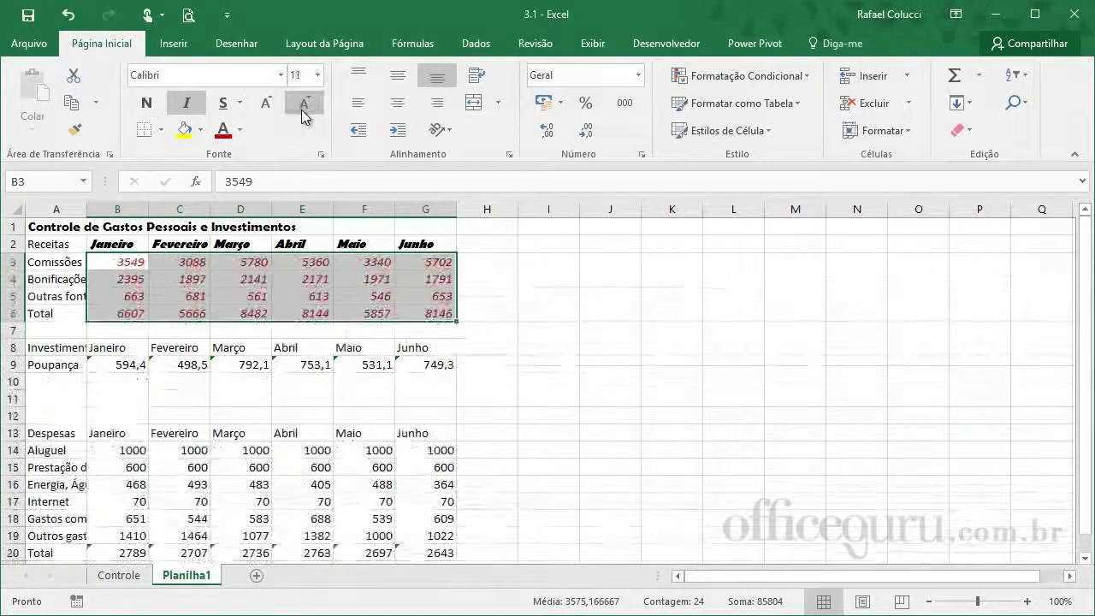
left_click(531, 414)
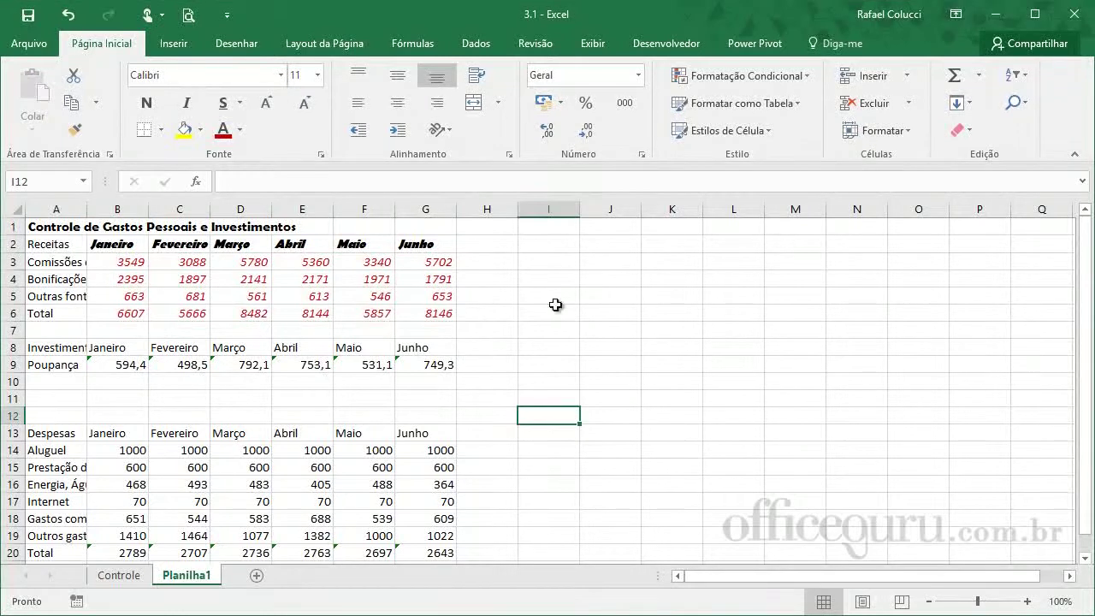
Step: Widen column A and set the Receitas cell A2 to Berlin Sans FB Demi
left_click_drag(87, 209, 166, 208)
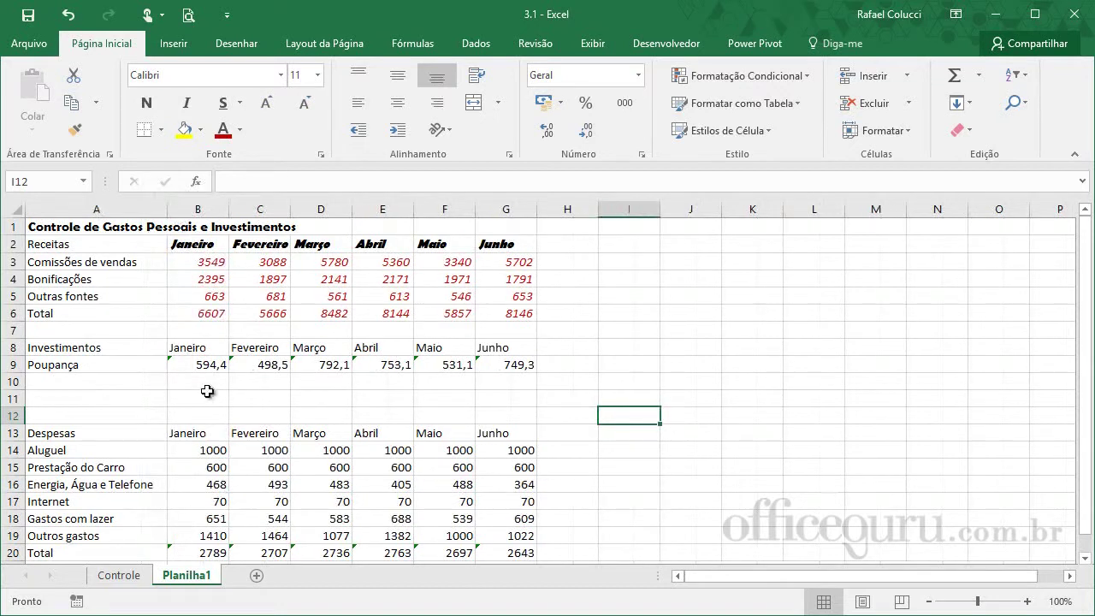
left_click(88, 246)
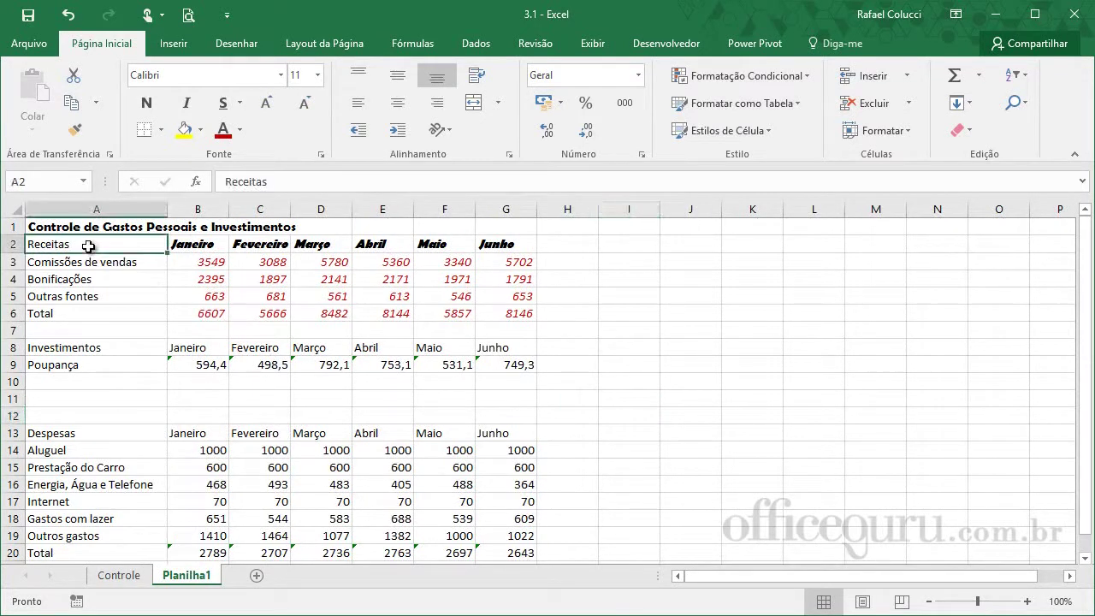
left_click(281, 75)
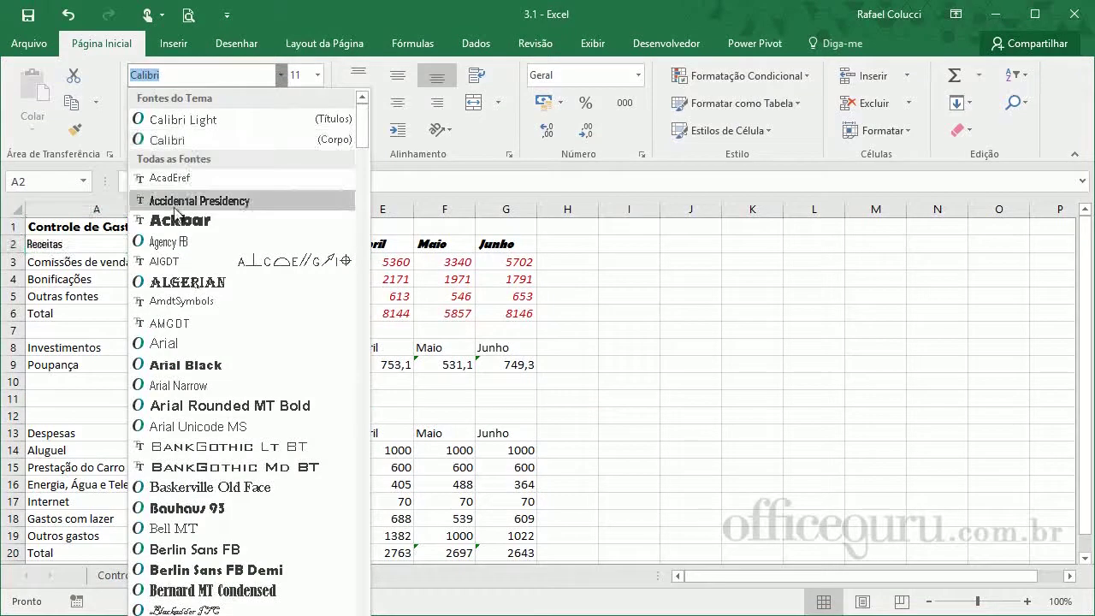
left_click(171, 570)
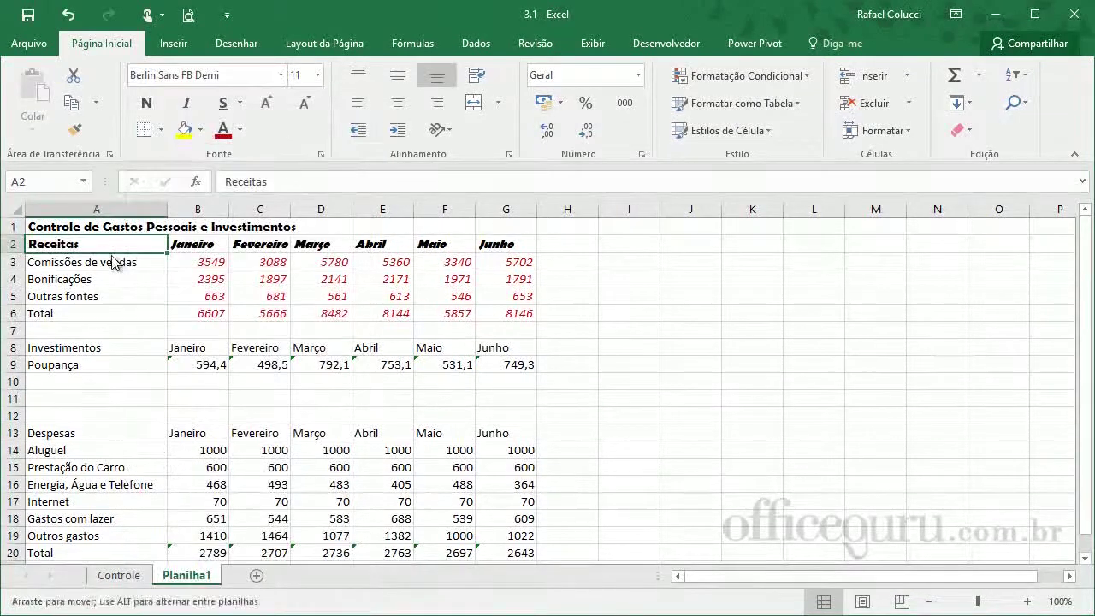
Step: Make the row labels in A3:A6 bold and italic, then compare against the Controle sheet
left_click_drag(116, 262, 110, 314)
left_click(161, 106)
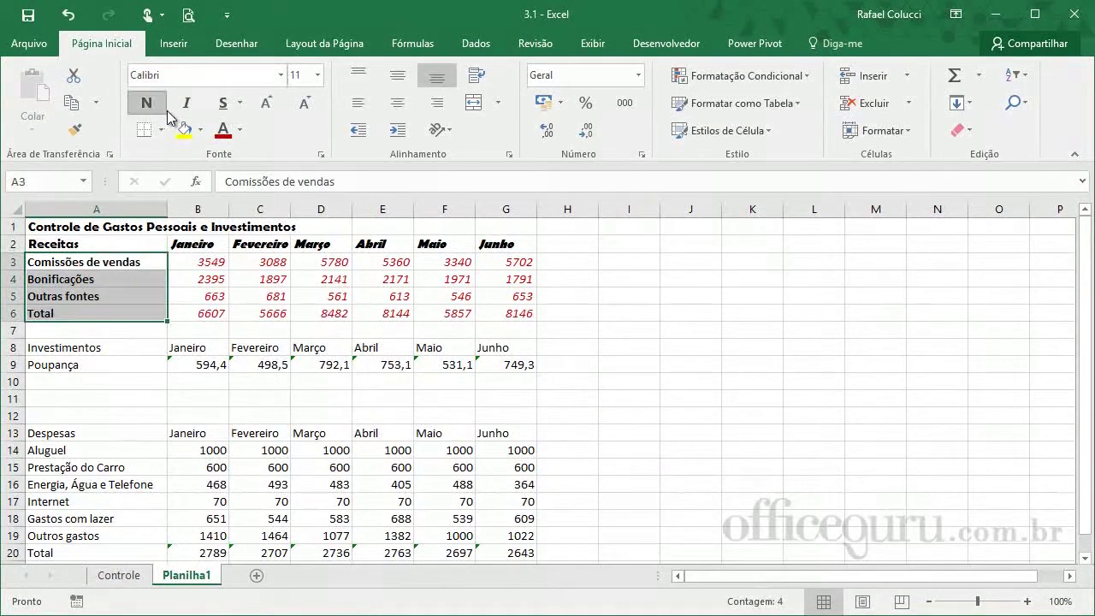
left_click(186, 102)
left_click(607, 332)
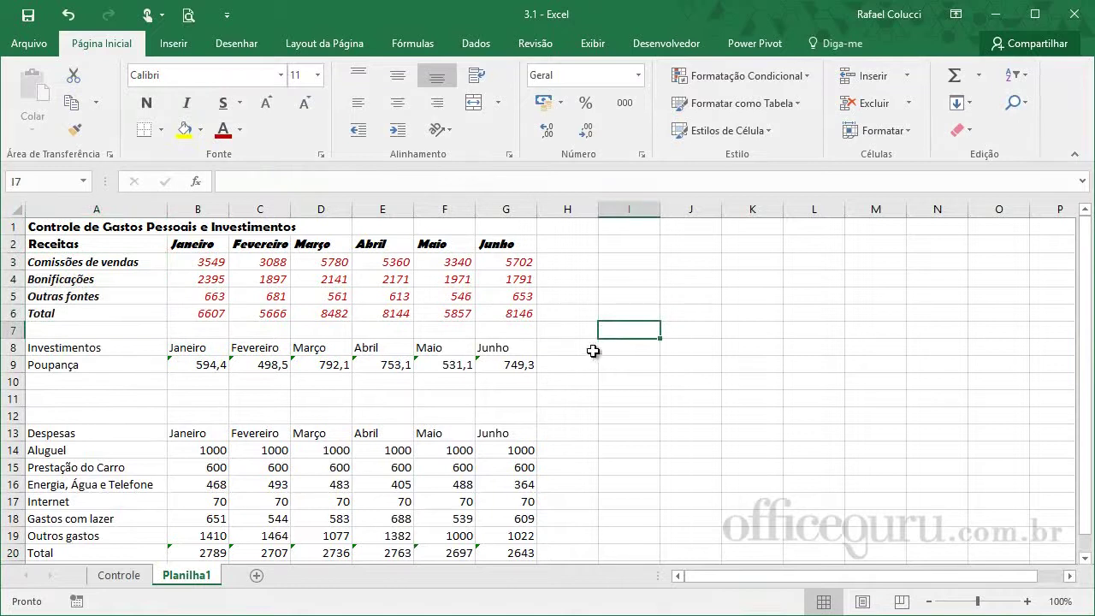
left_click(125, 575)
left_click(175, 576)
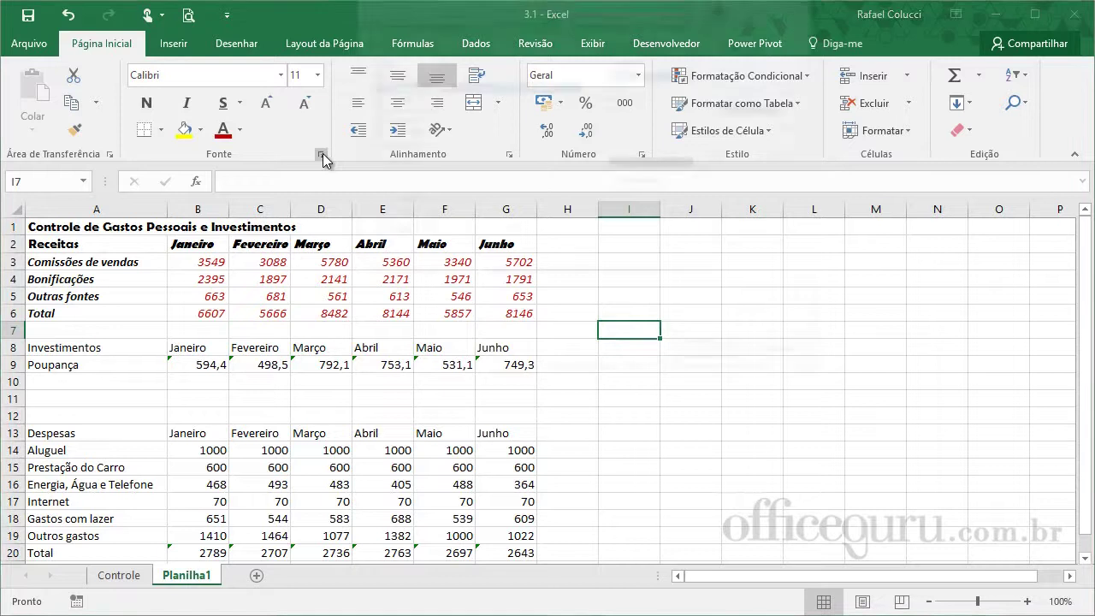
Step: In the full font settings, choose the Agency FB font and keep the colour black
left_click(322, 155)
left_click_drag(524, 26, 411, 144)
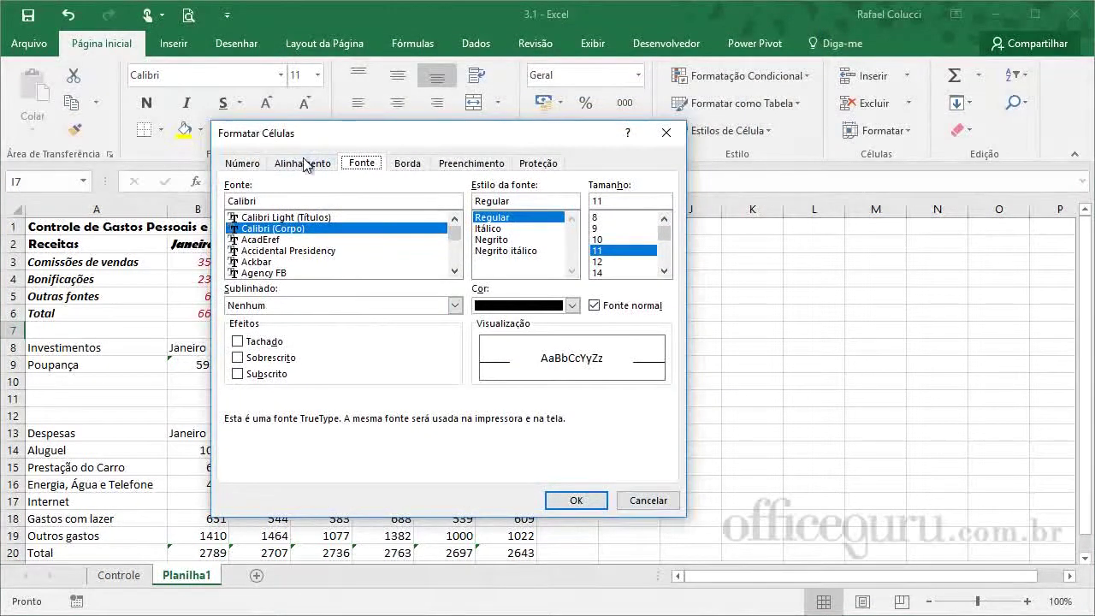
left_click(310, 261)
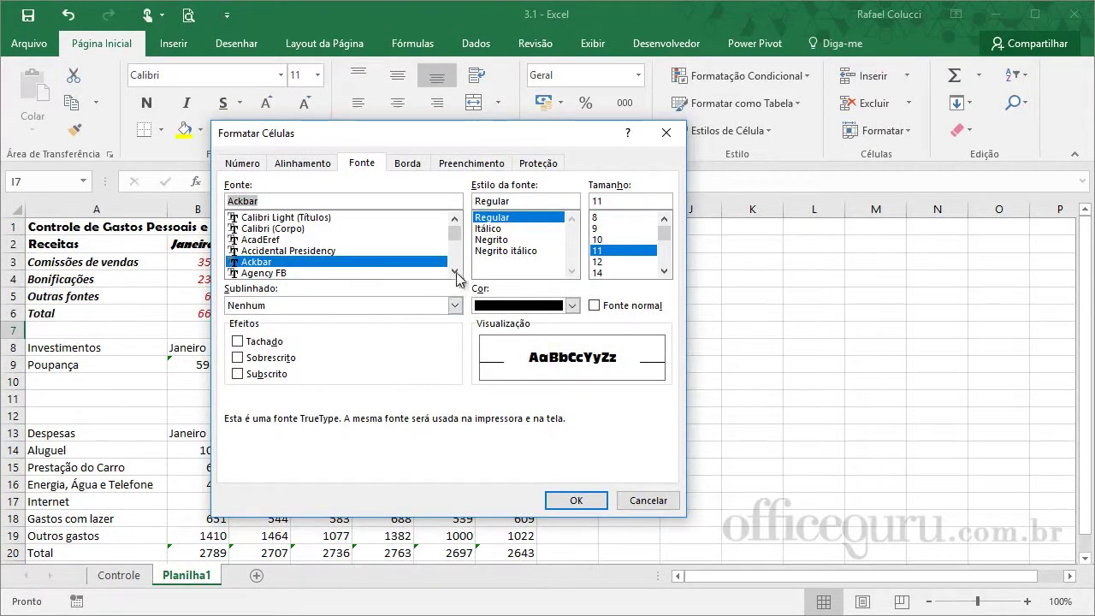
left_click(370, 273)
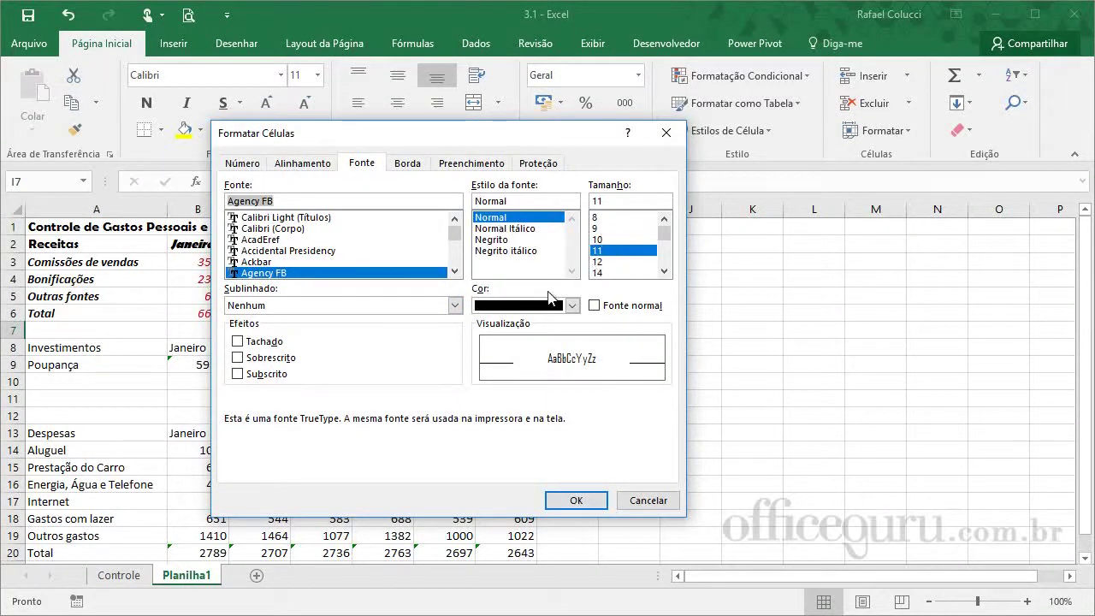
left_click(570, 306)
left_click(570, 306)
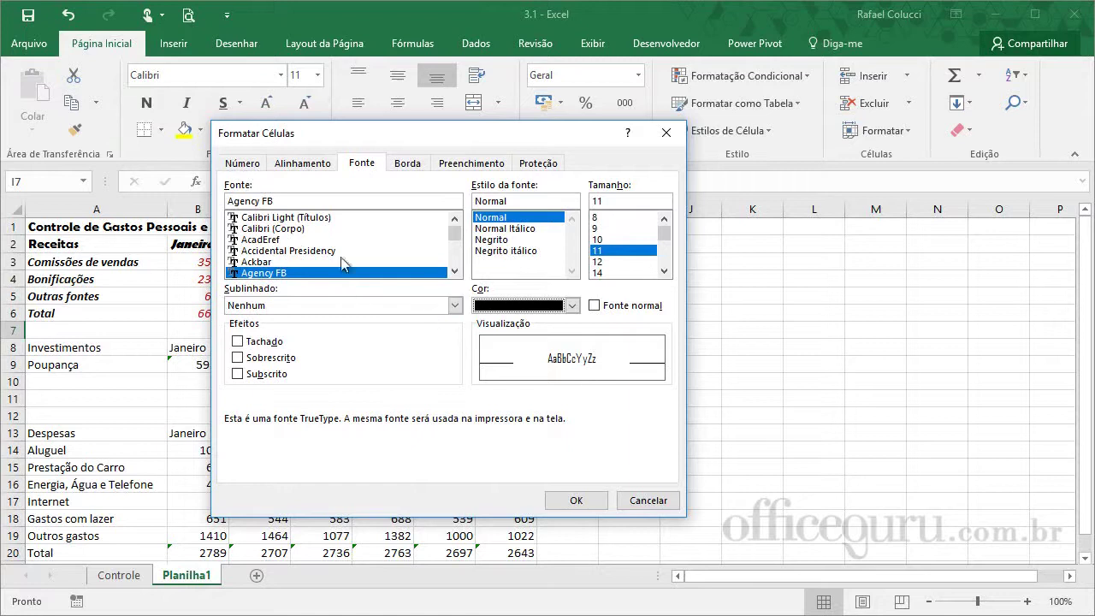
Step: Set a double underline with strikethrough, superscript and subscript off, and apply
left_click(331, 304)
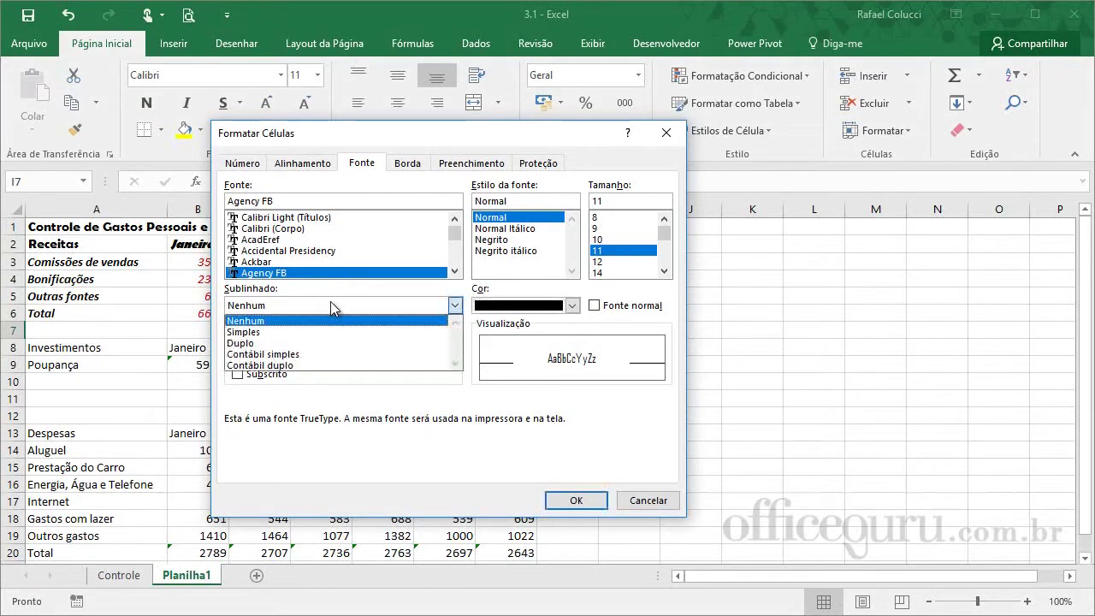
left_click(254, 343)
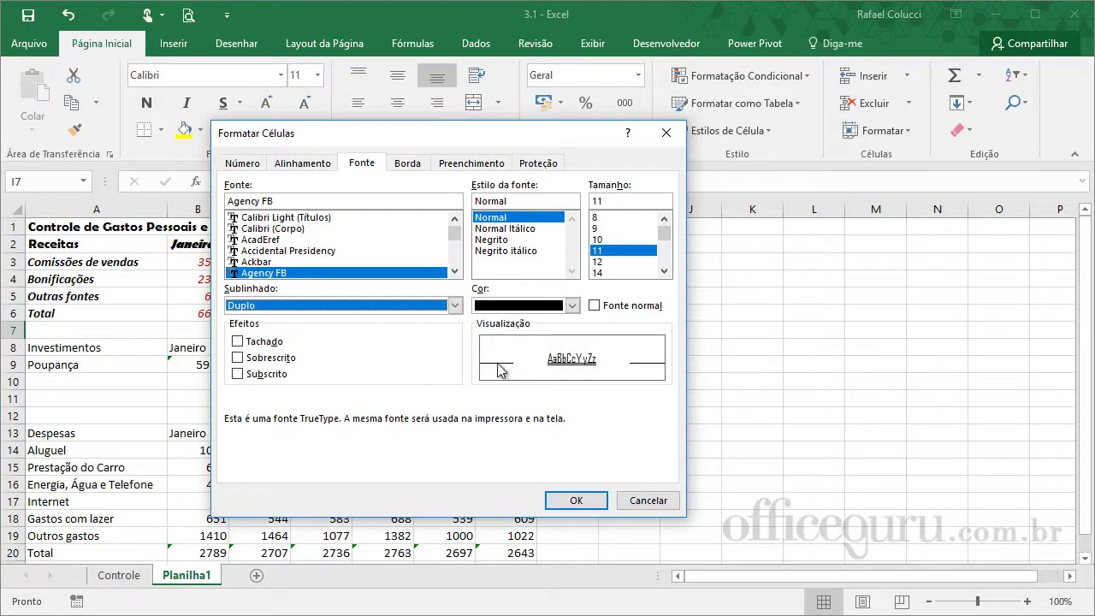
left_click(237, 342)
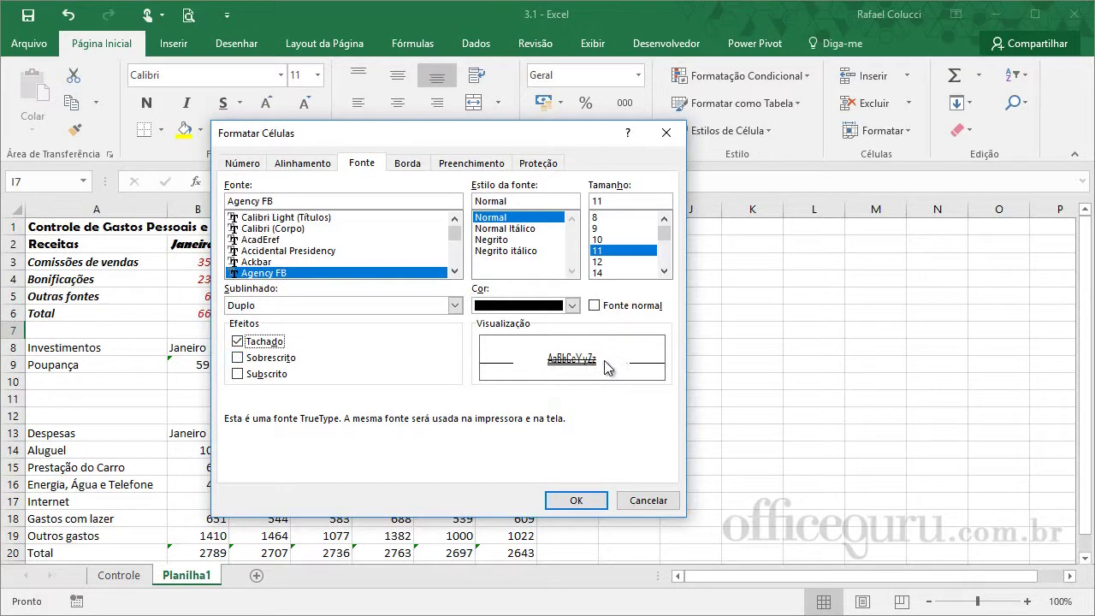
left_click(237, 341)
left_click(237, 358)
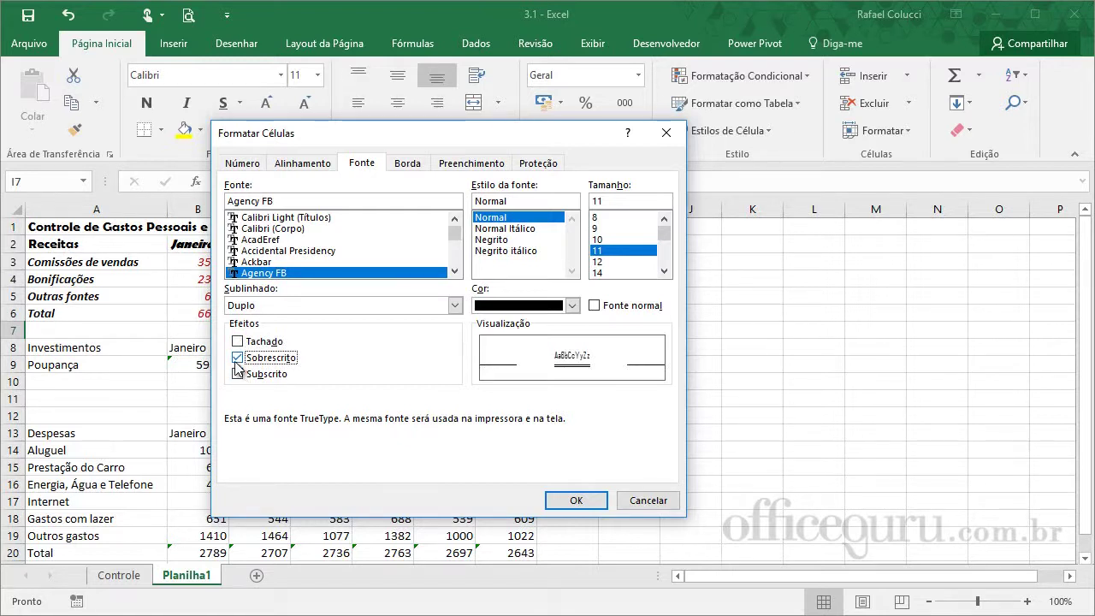
left_click(237, 373)
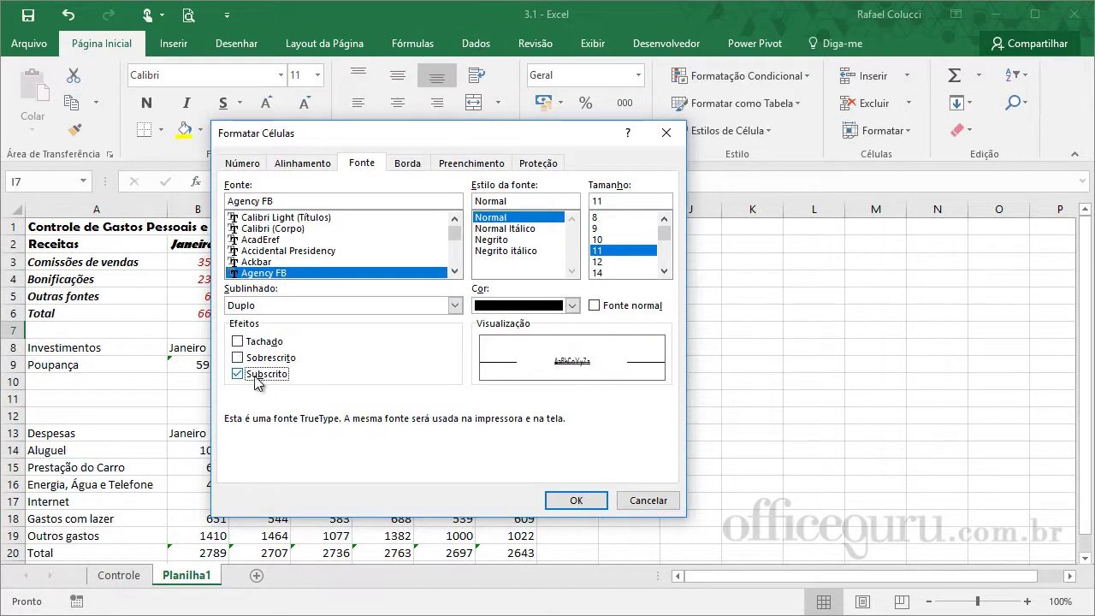
left_click(238, 357)
left_click(238, 342)
left_click(238, 341)
left_click(238, 358)
left_click(576, 500)
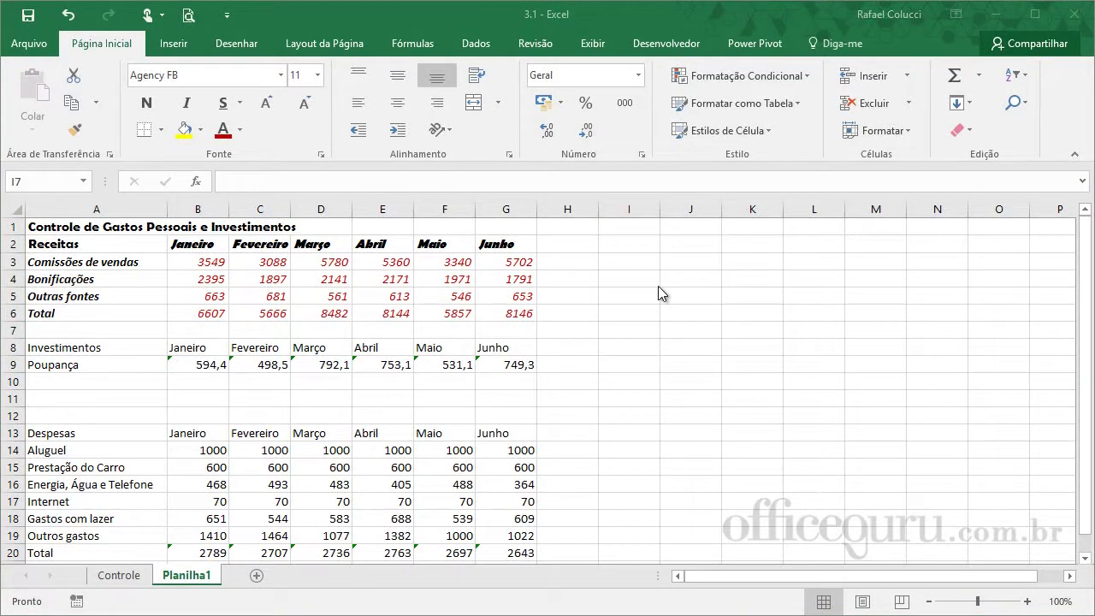
Step: Select cell F5, which holds the value 546
left_click(439, 292)
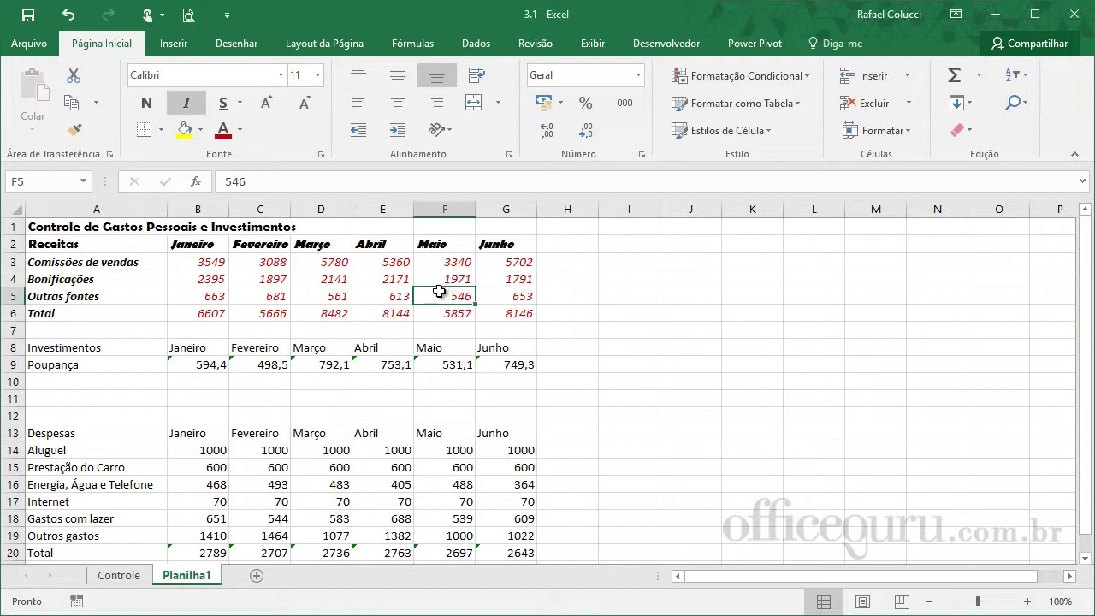